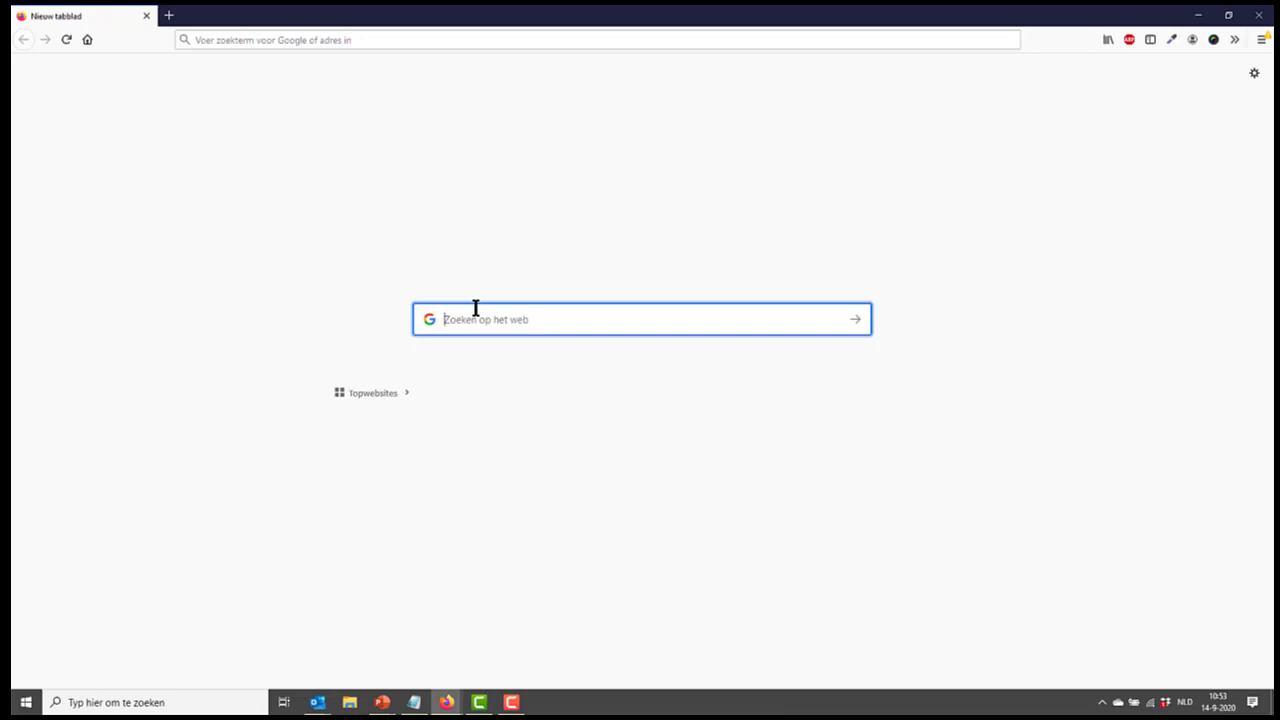
Step: Search Google in Firefox for 'oracle jdk'
type("oracle")
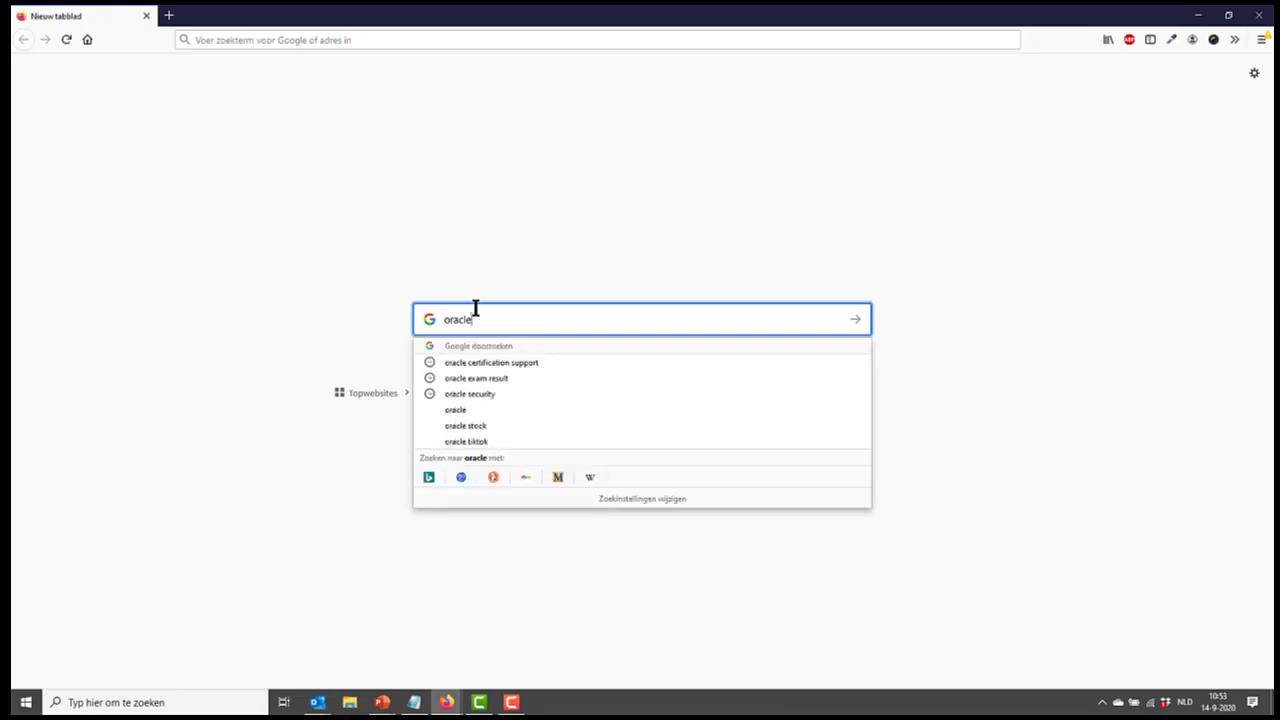
type(" jdk")
key("Return")
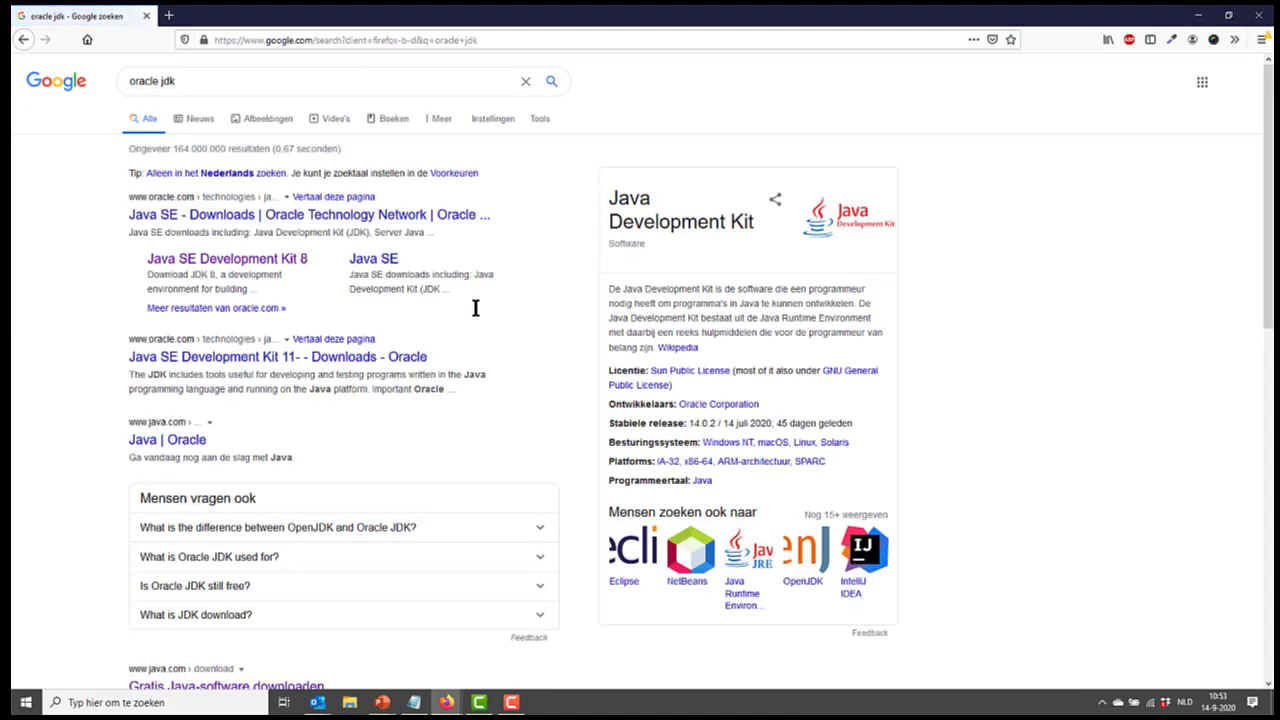
Step: Go from the results to Oracle's JDK 14.0.2 downloads page and its download table
left_click(245, 216)
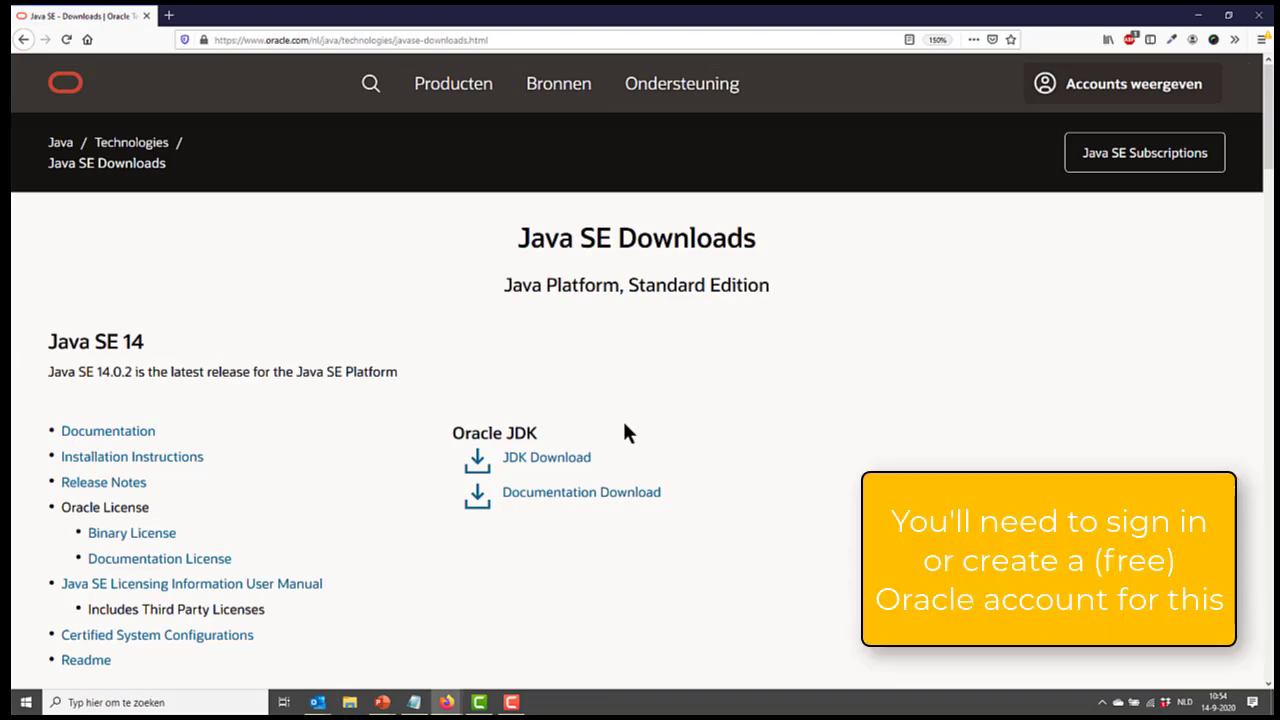
left_click(575, 460)
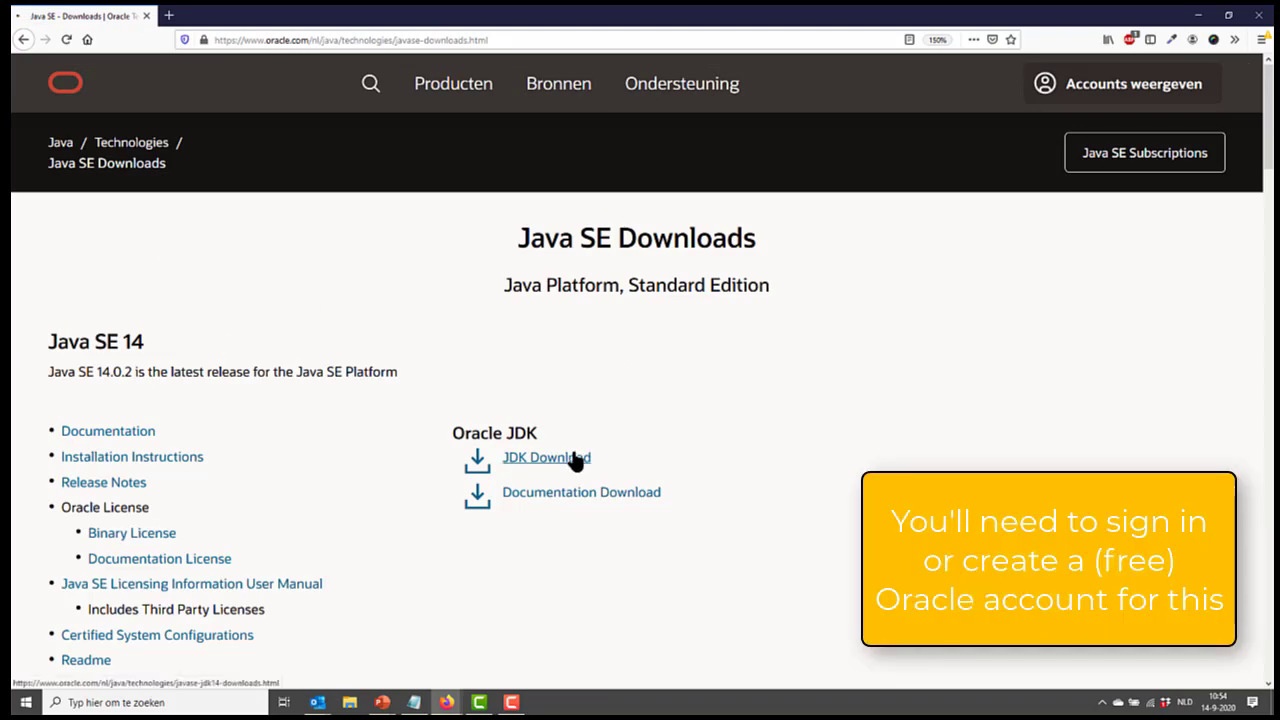
scroll(575, 460, "down", 10)
scroll(575, 460, "down", 2)
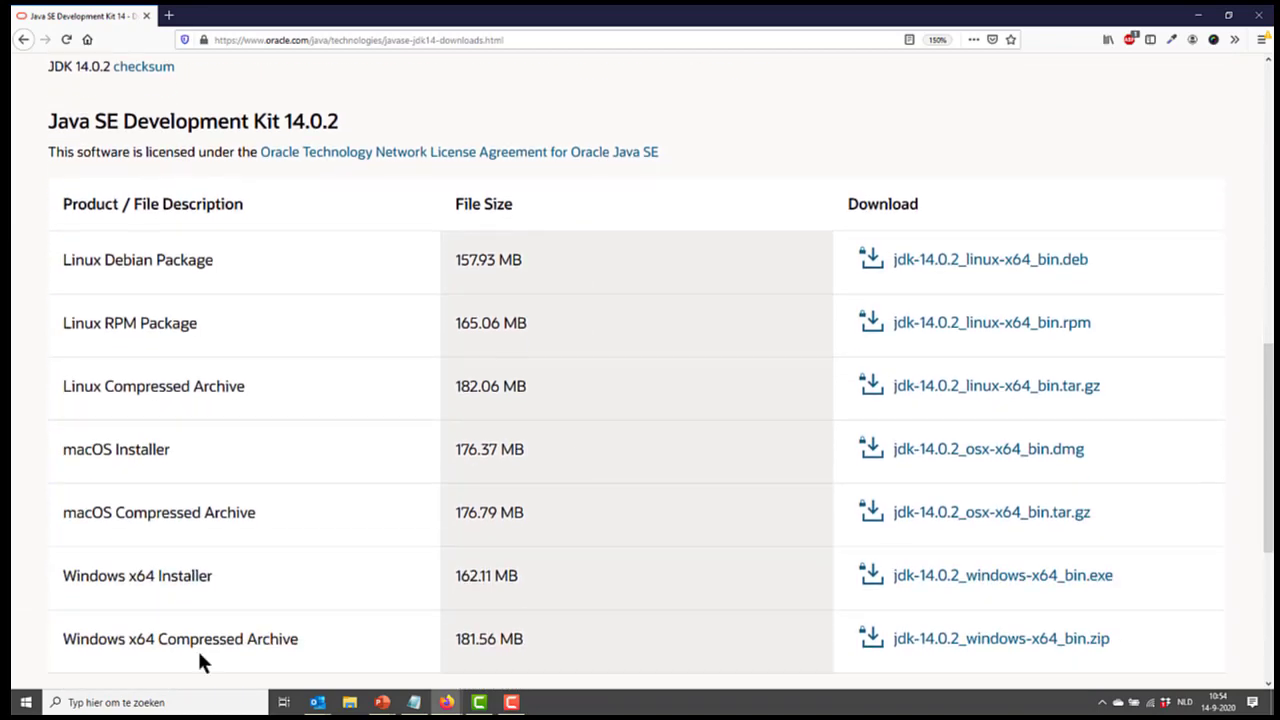
scroll(423, 600, "down", 1)
scroll(418, 575, "down", 2)
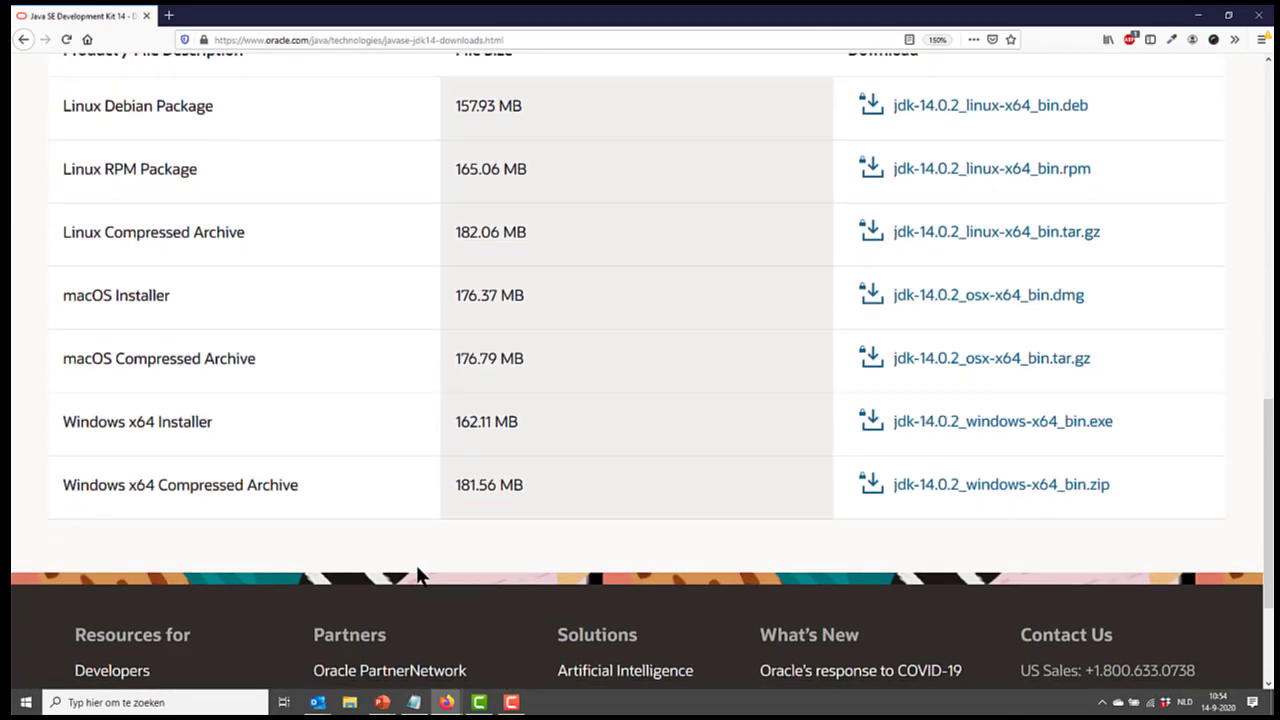
Step: Accept the license, save jdk-14.0.2_windows-x64_bin.exe, and run it from Firefox's downloads list
left_click(1080, 438)
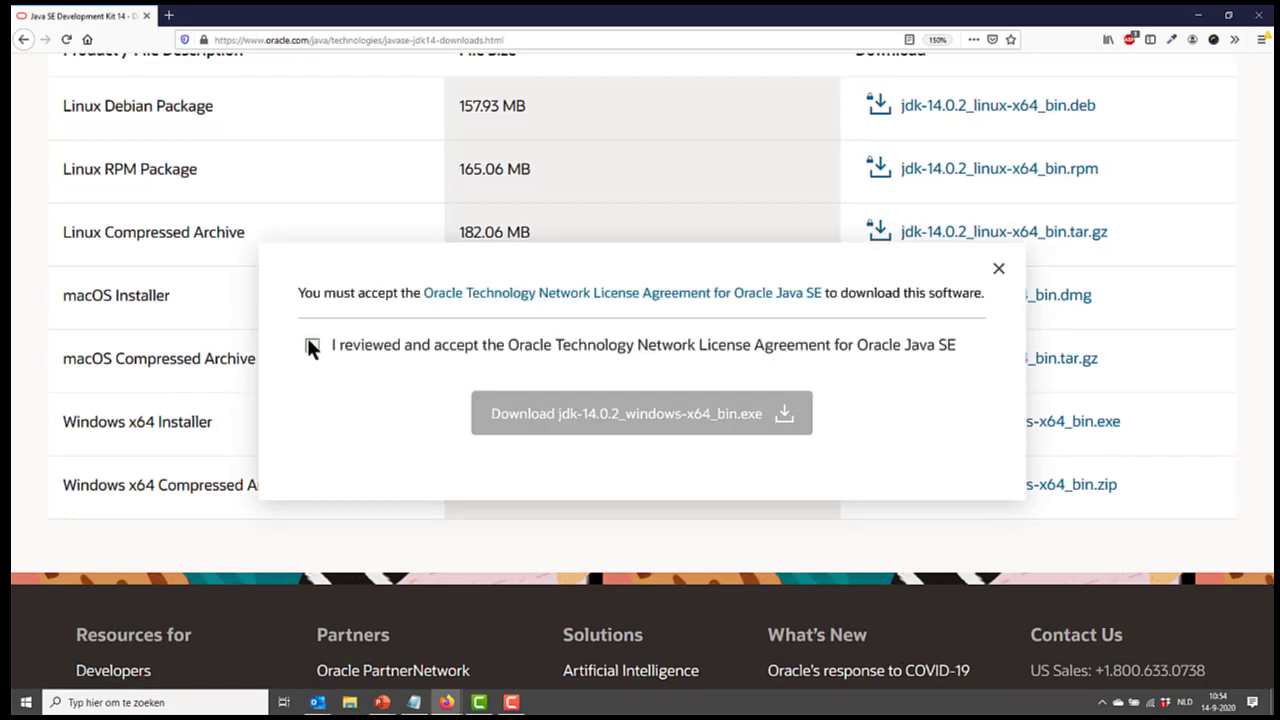
left_click(312, 345)
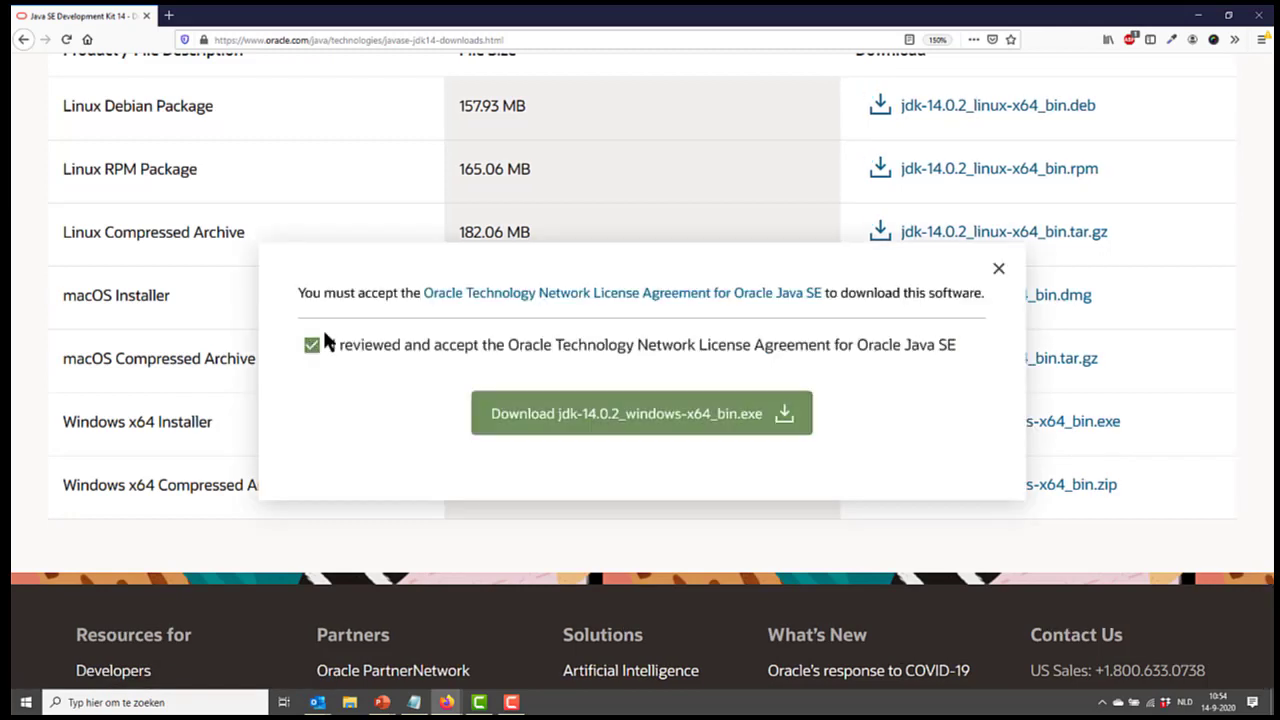
left_click(621, 424)
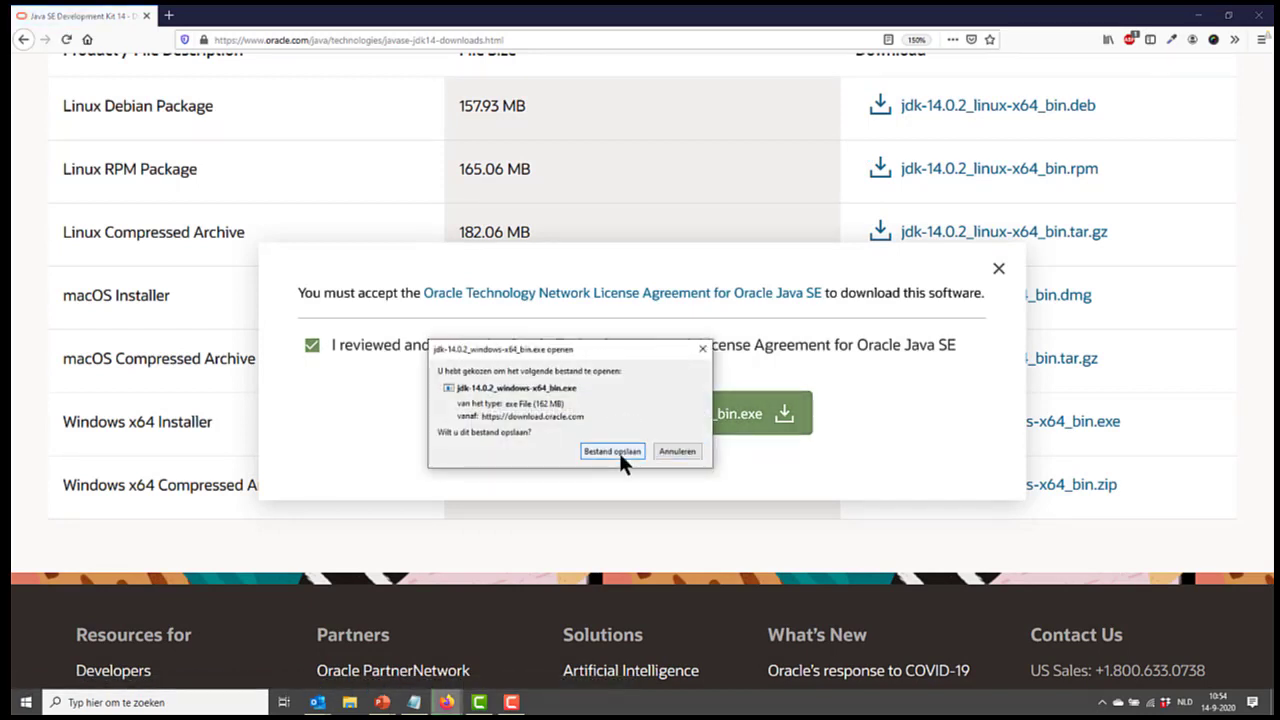
left_click(618, 450)
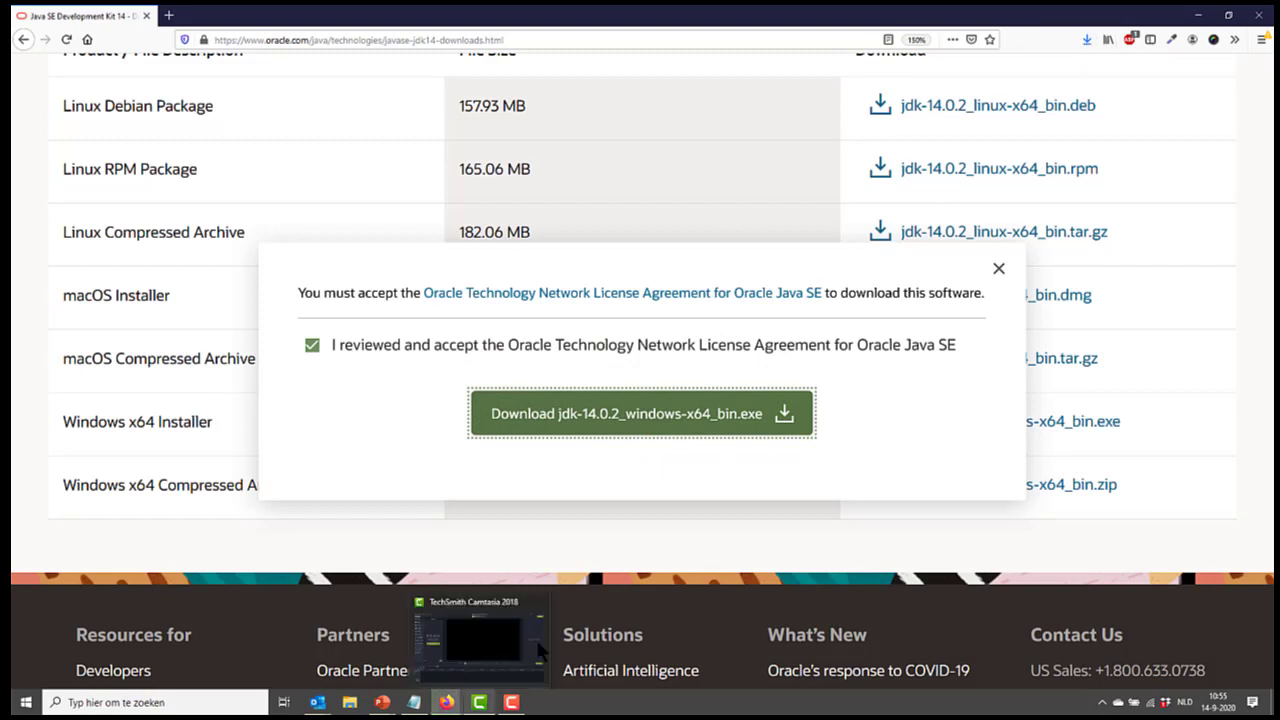
left_click(1086, 38)
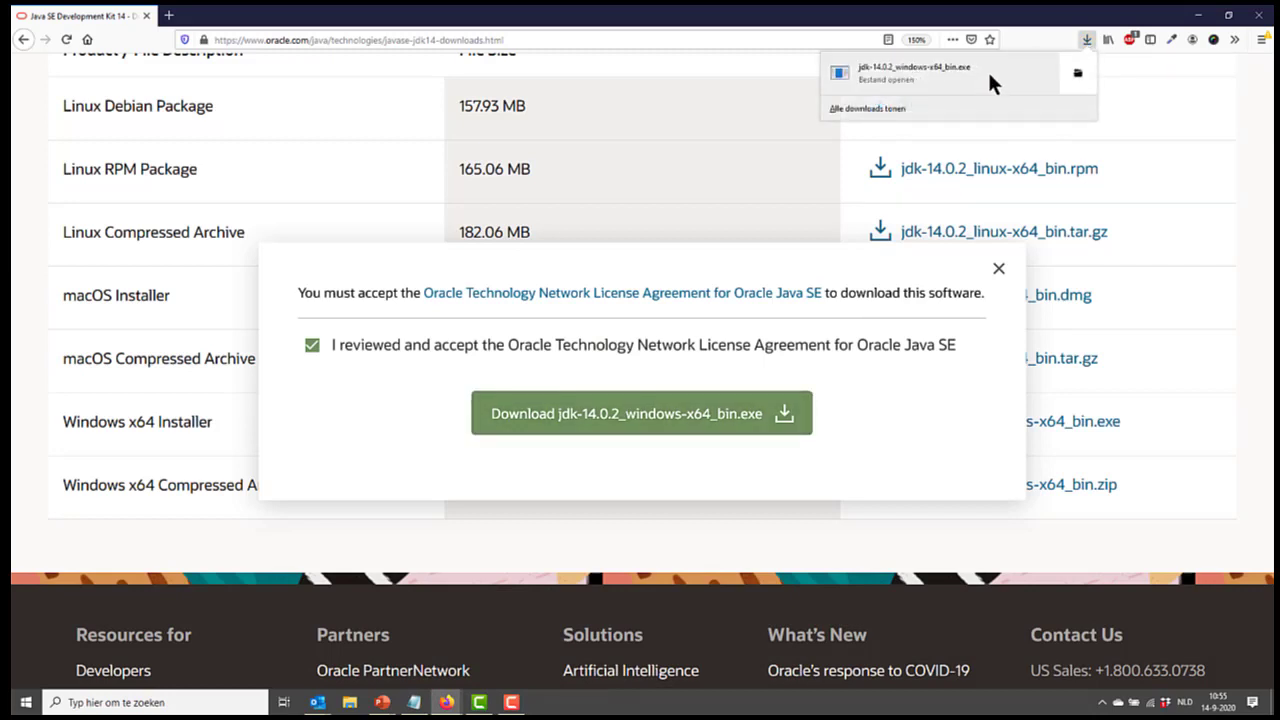
left_click(982, 72)
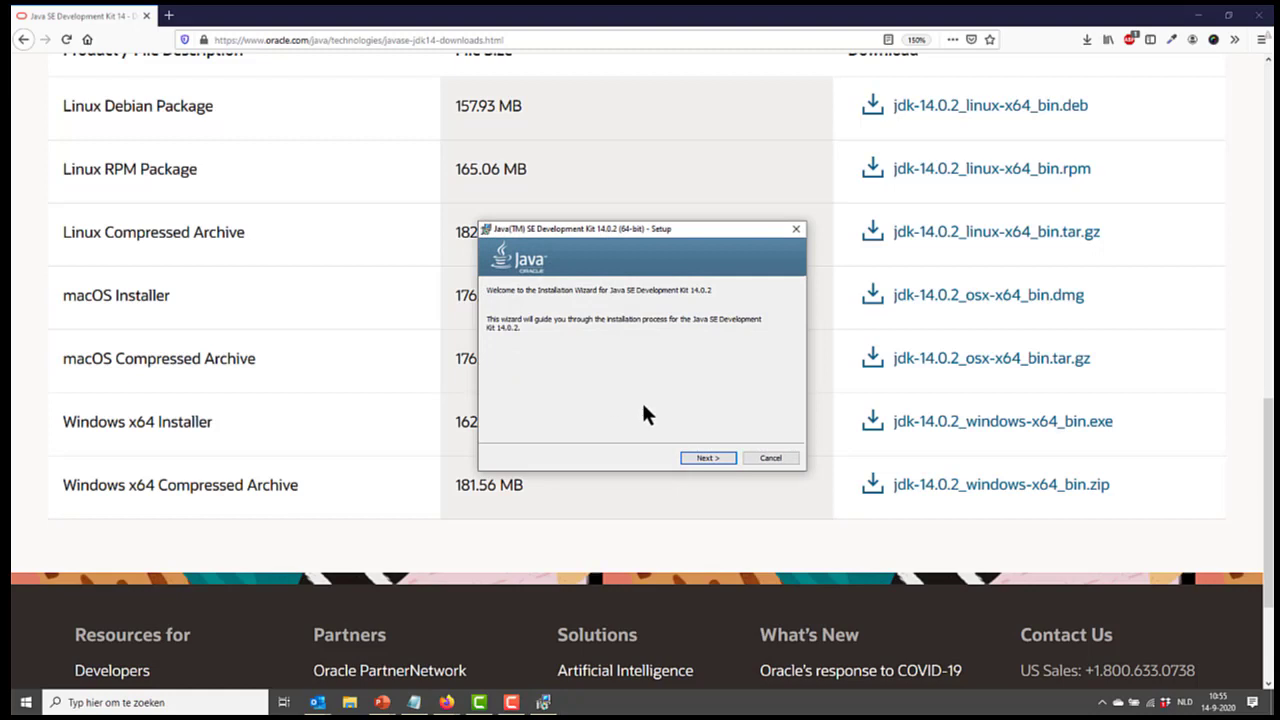
Step: Install JDK 14.0.2 into the default C:\Program Files\Java\jdk-14.0.2 folder, then close the installer
left_click(690, 455)
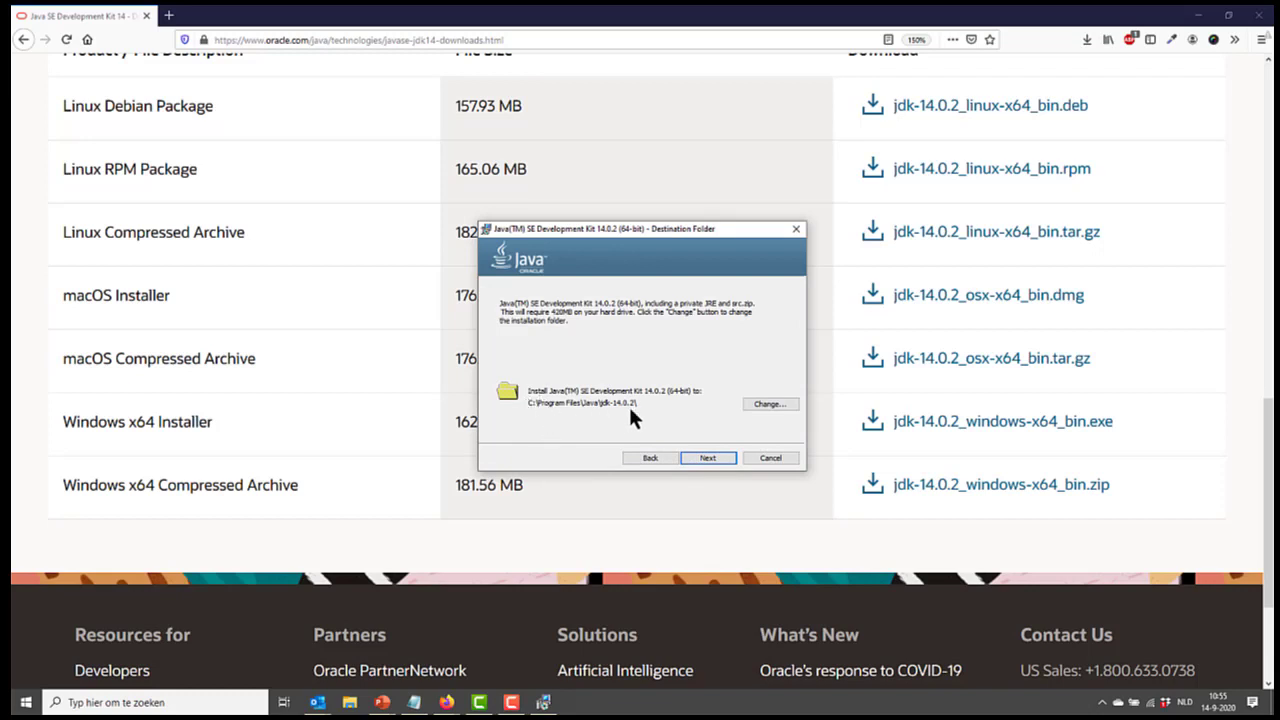
left_click(700, 458)
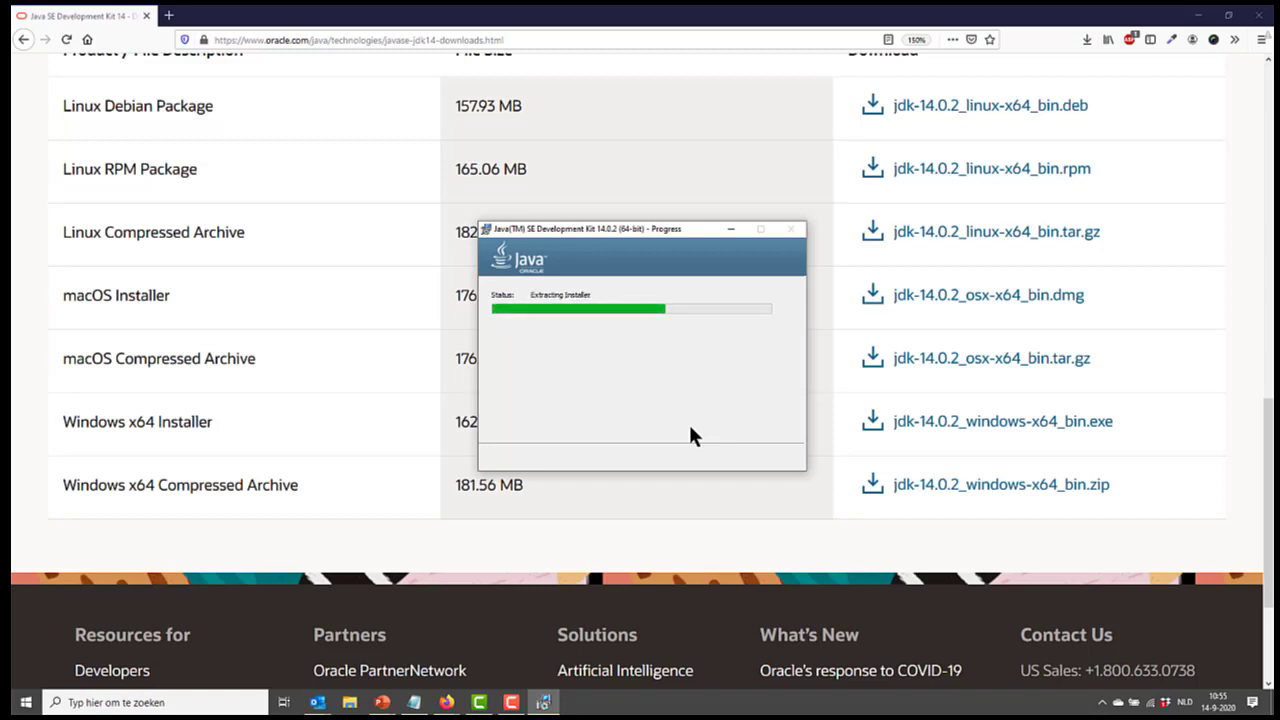
left_click(707, 458)
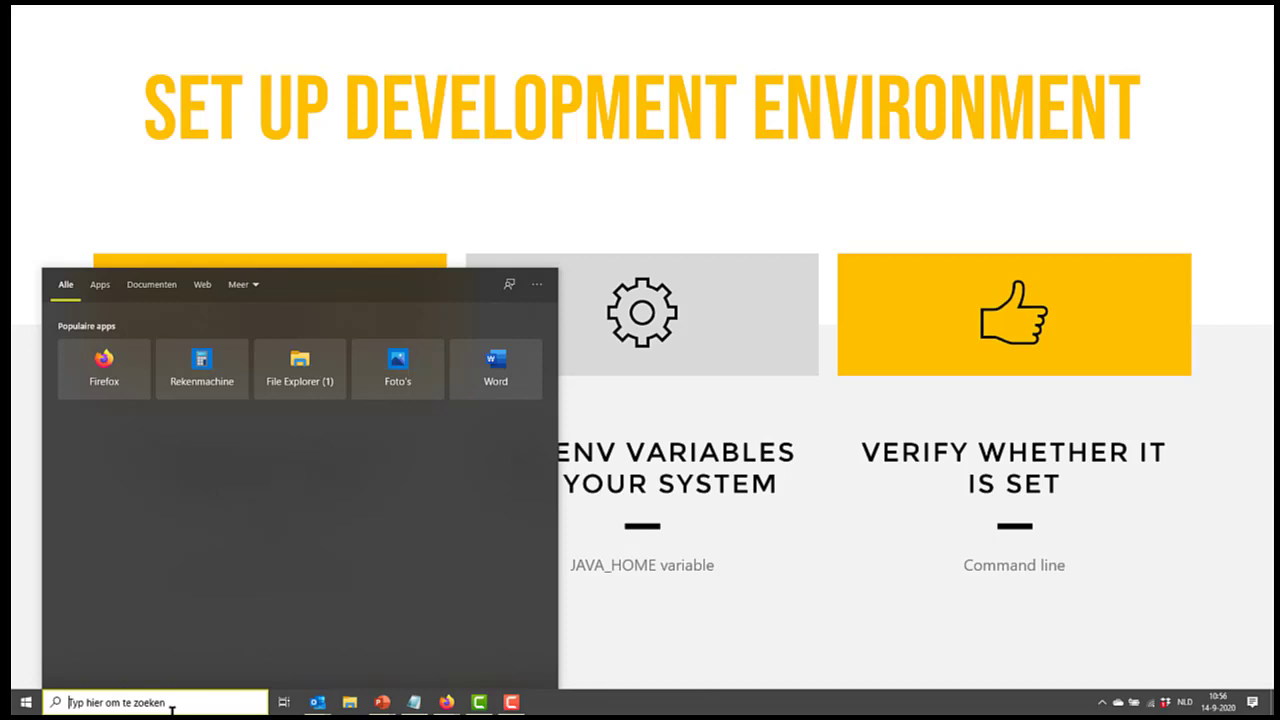
Step: Search Windows for 'omgev' to find the account environment variables setting
type("omgev")
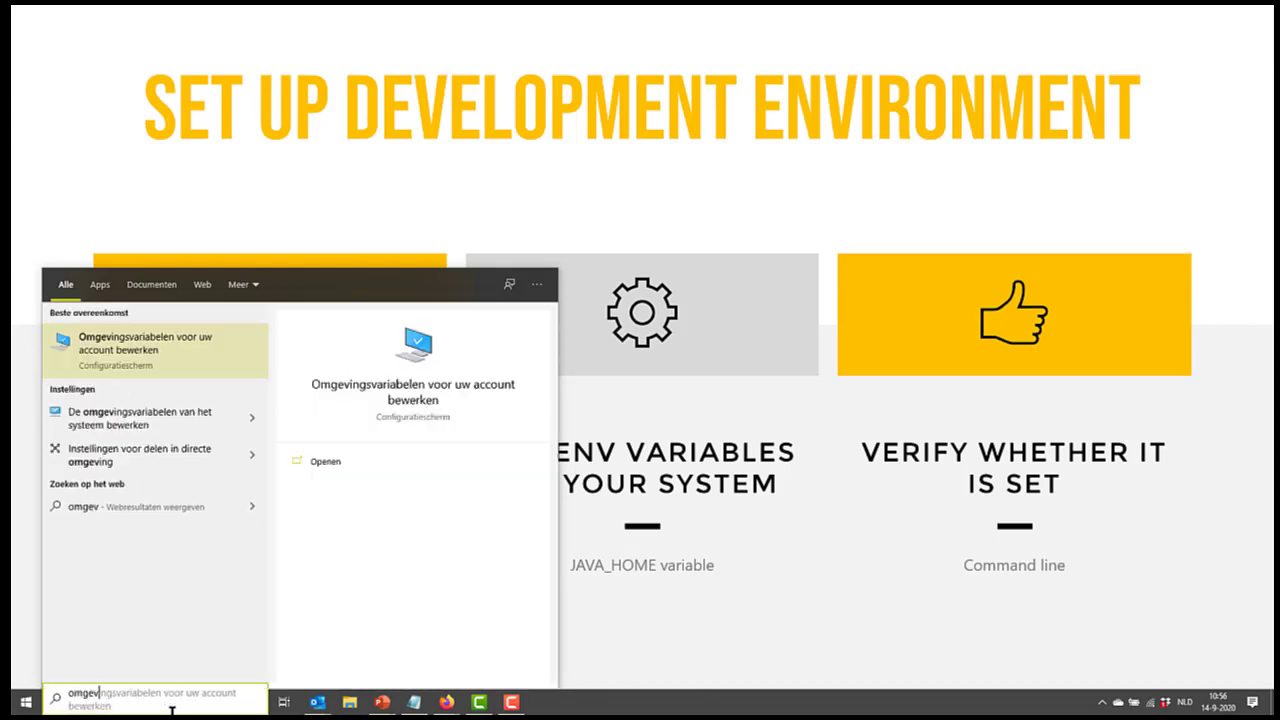
Step: Open the account environment variables and start a new user variable named JAVA_HOME
left_click(82, 355)
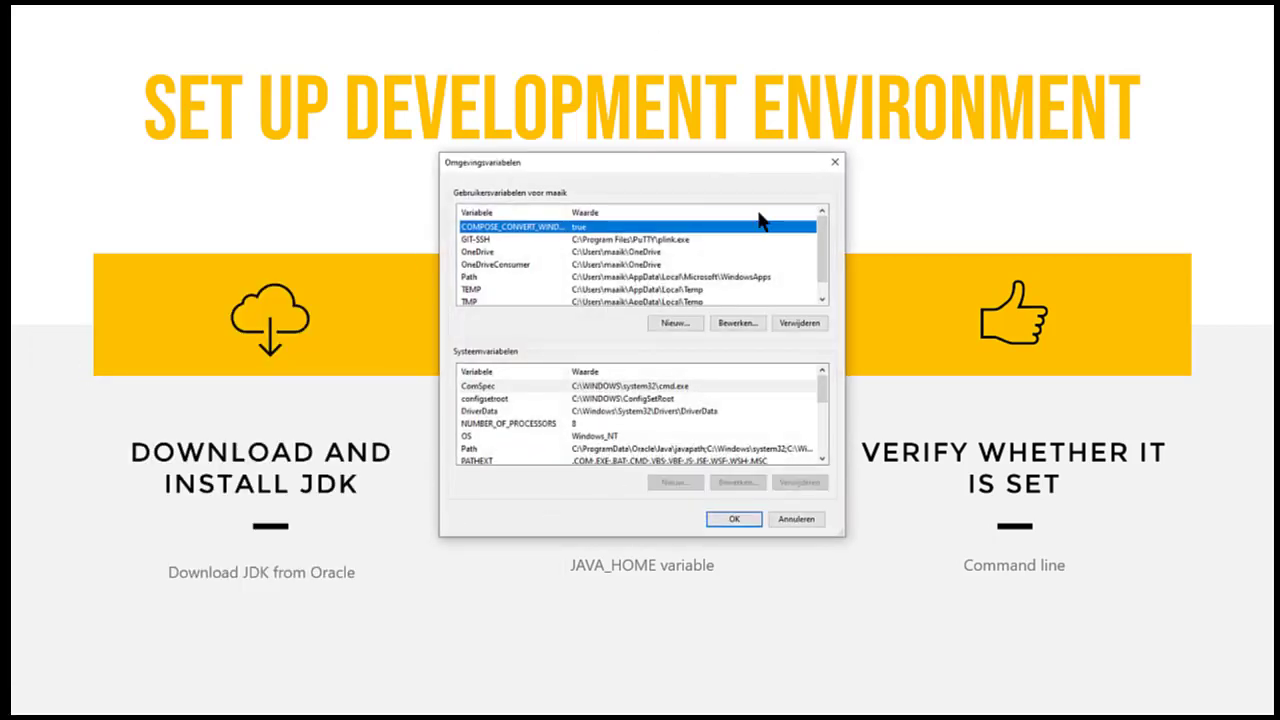
left_click(674, 321)
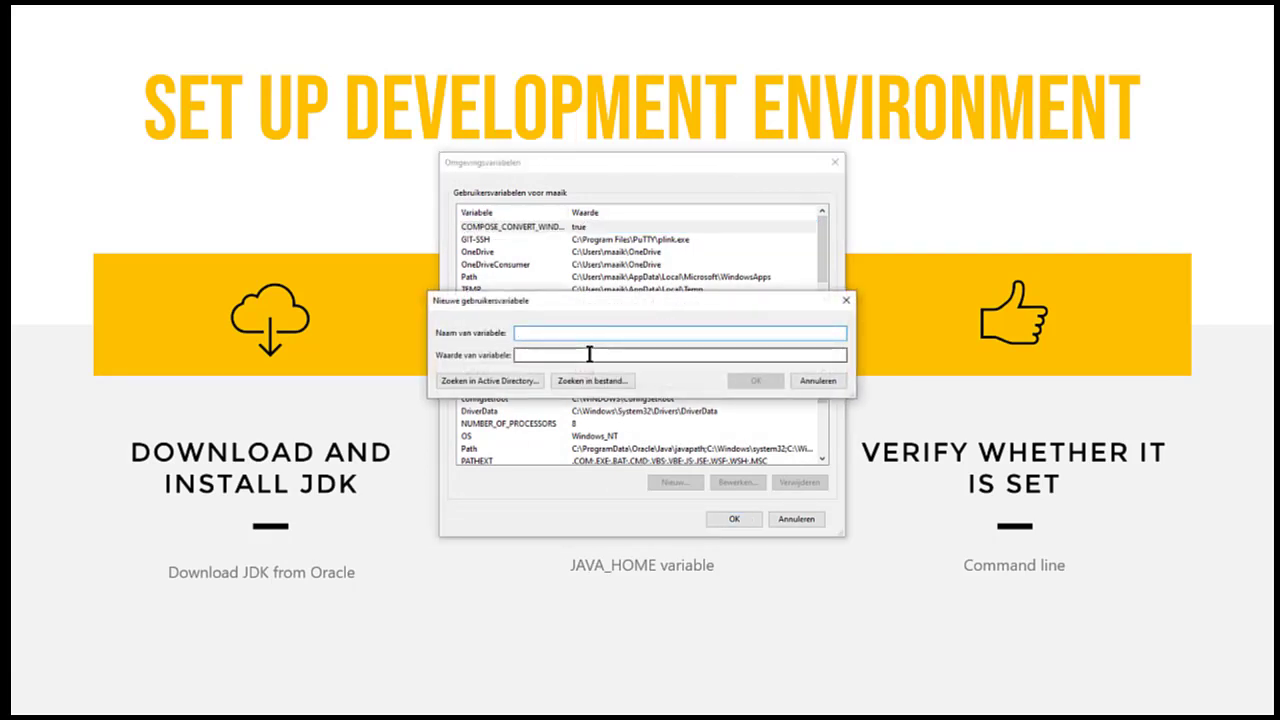
type("JAVA_HOME")
left_click(589, 354)
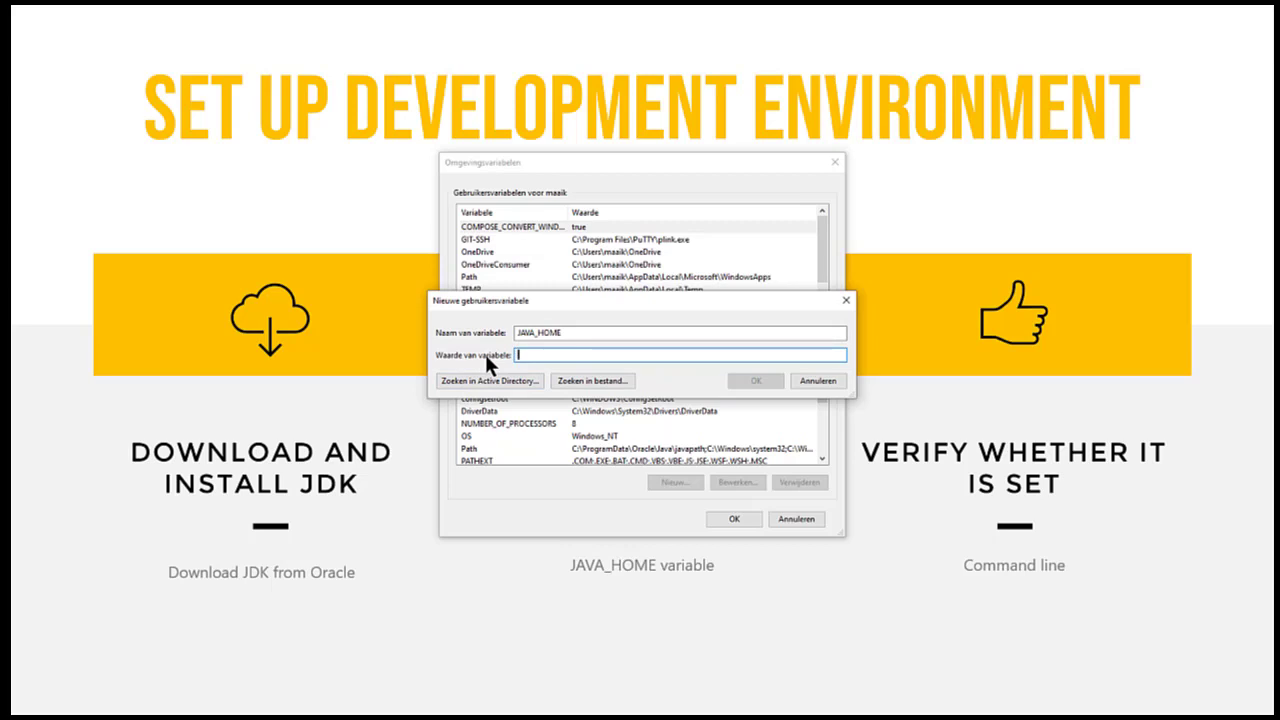
Step: Copy the C:\Program Files\Java\jdk-14.0.2 path from Explorer and save it as JAVA_HOME's value
key("alt+Tab")
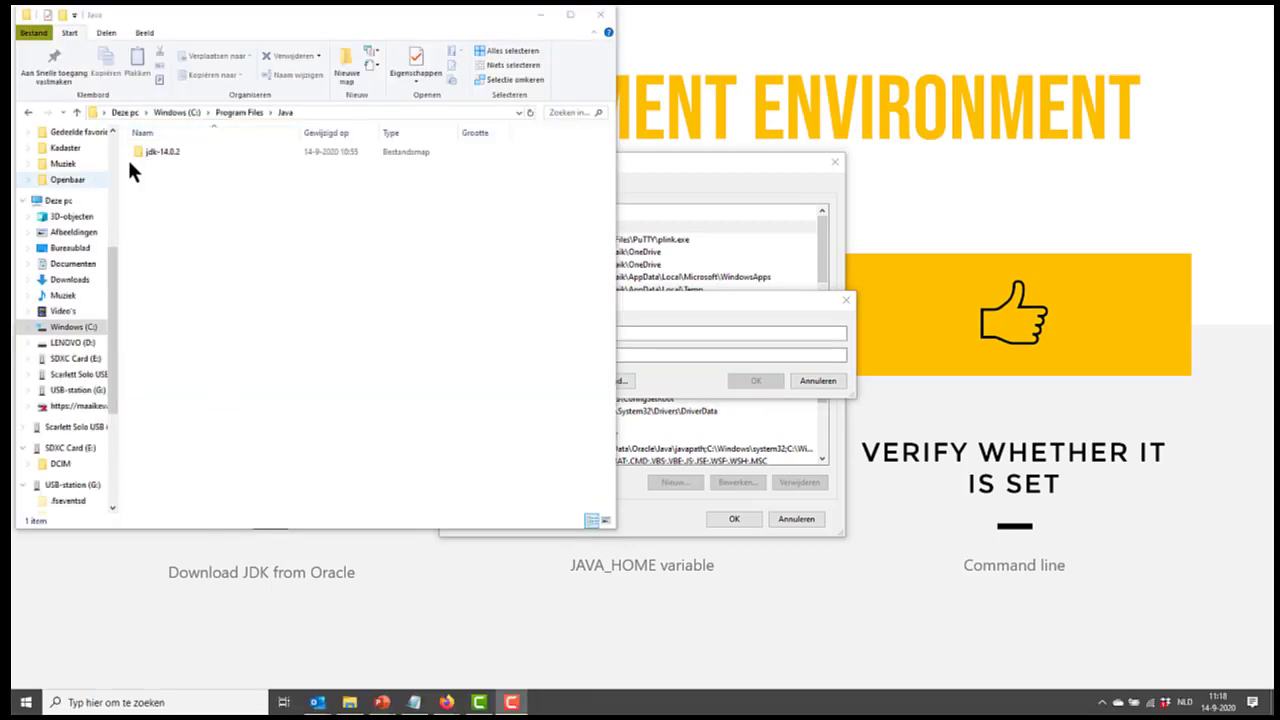
left_click(343, 112)
double_click(185, 150)
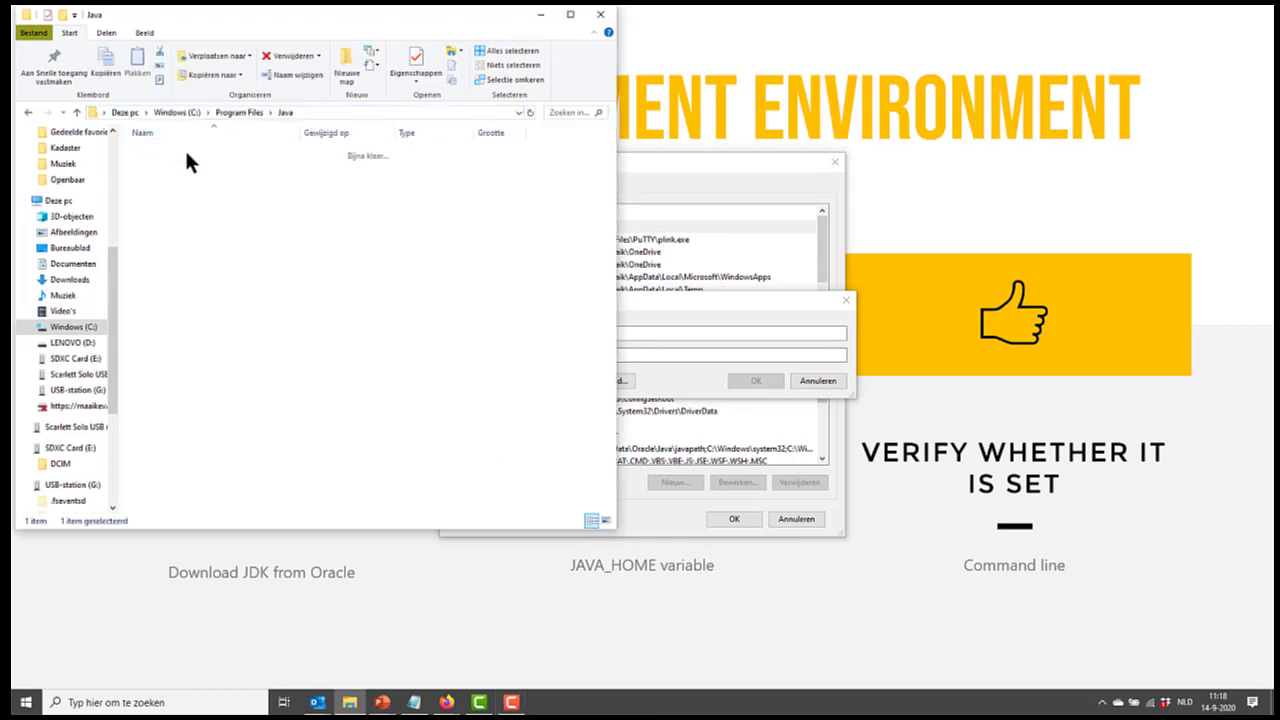
left_click(377, 121)
key("ctrl+c")
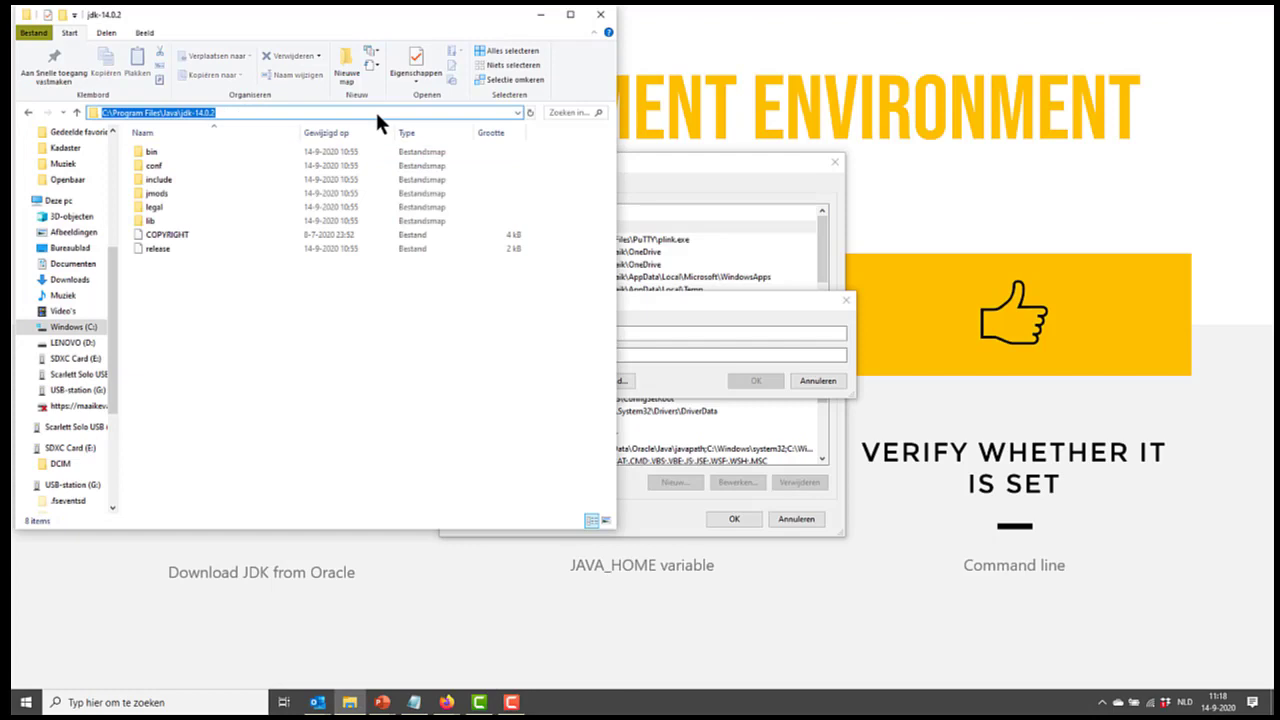
left_click(658, 302)
left_click(623, 354)
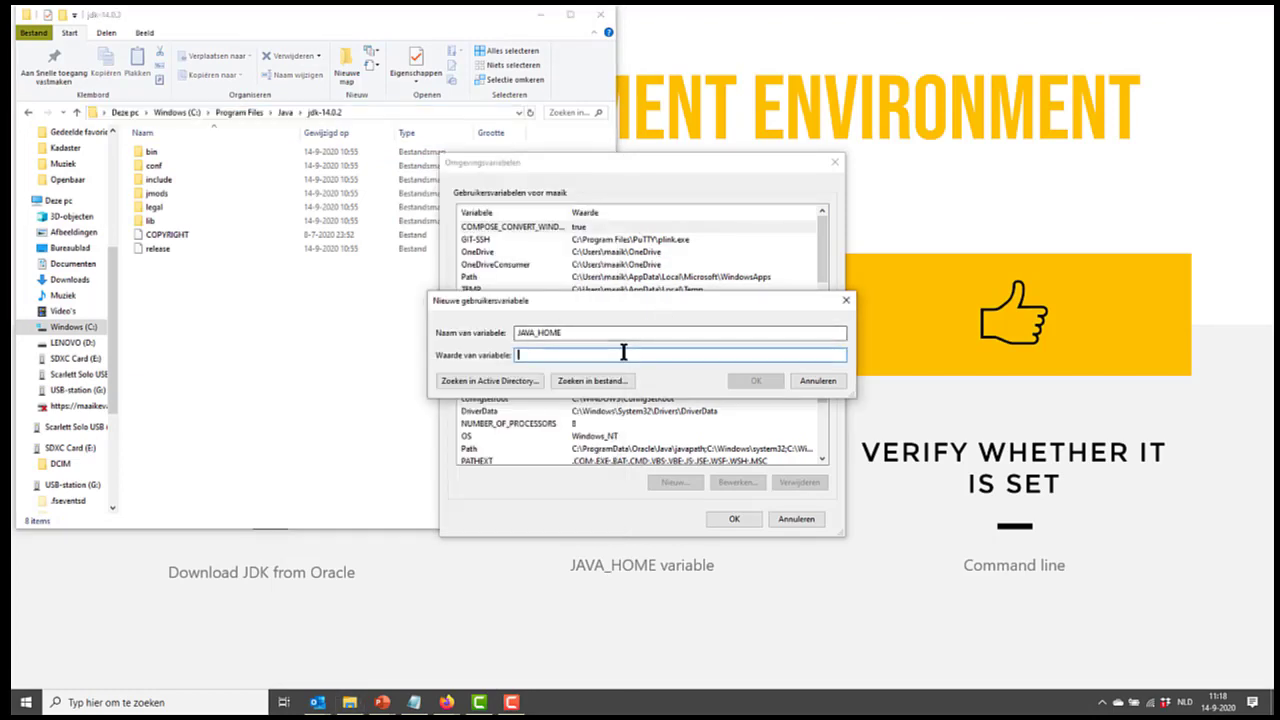
key("ctrl+v")
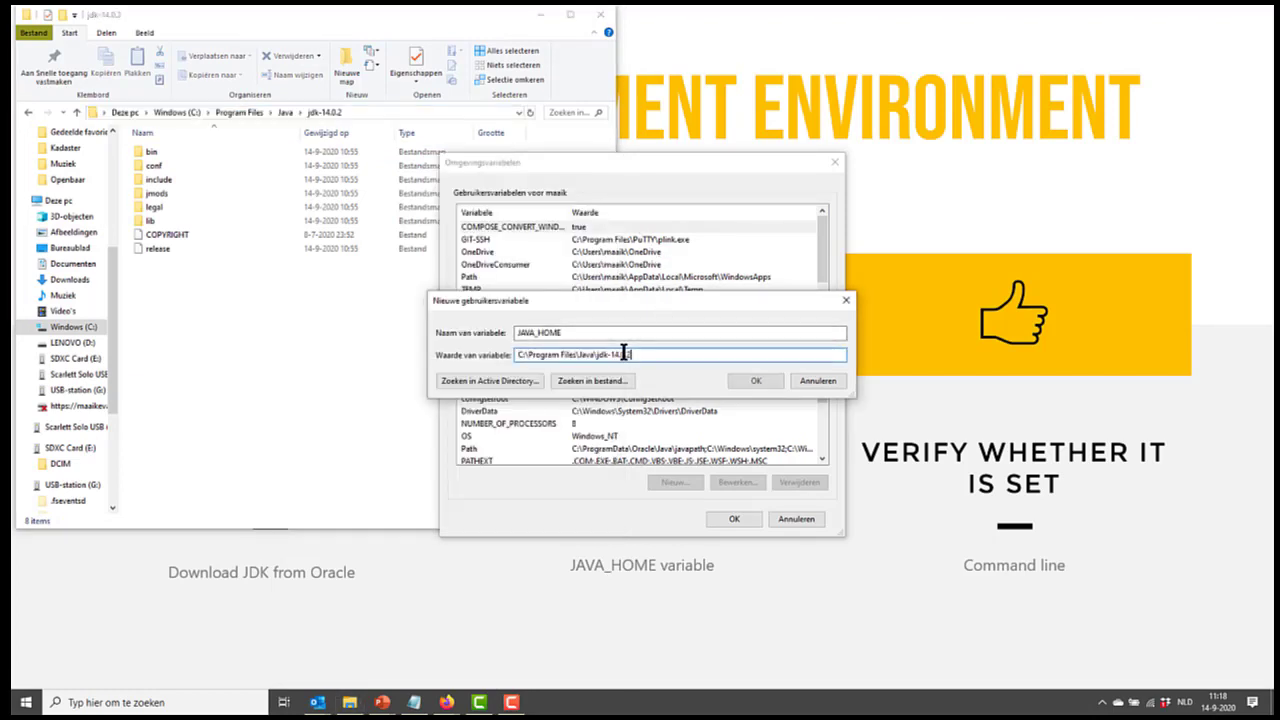
left_click(757, 381)
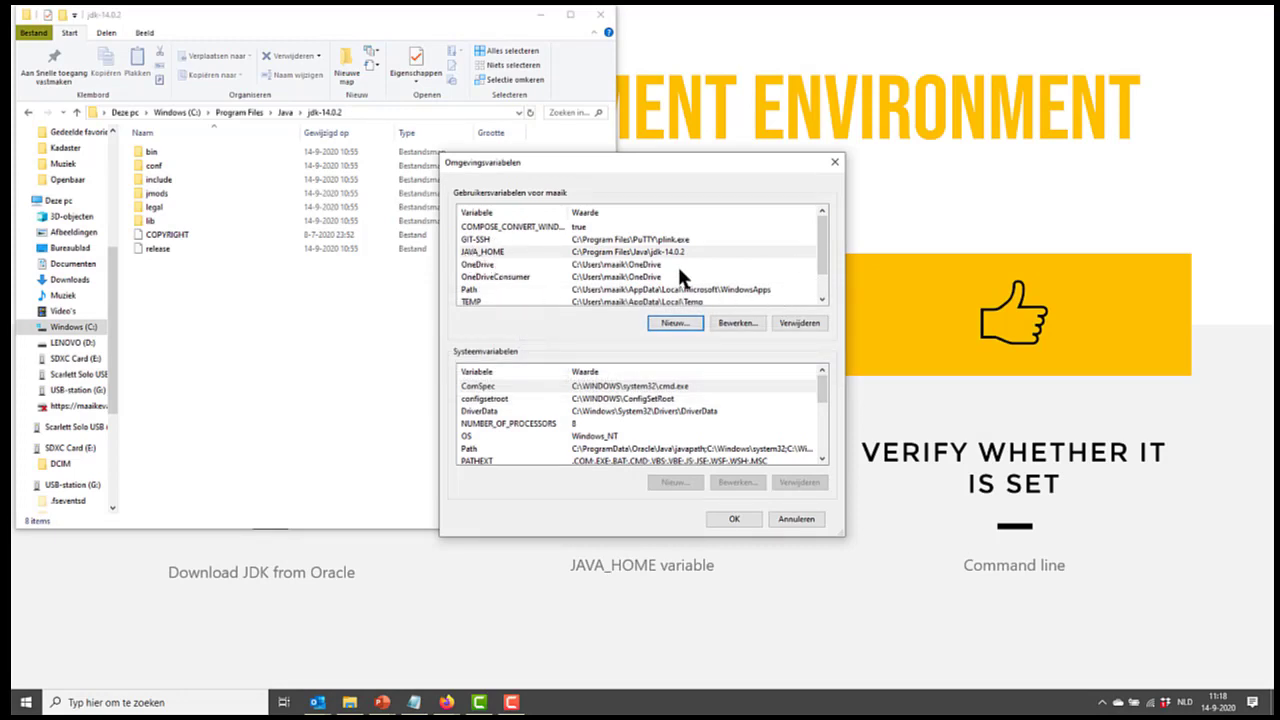
Step: Append %JAVA_HOME%\bin to the end of the user Path variable
left_click(603, 289)
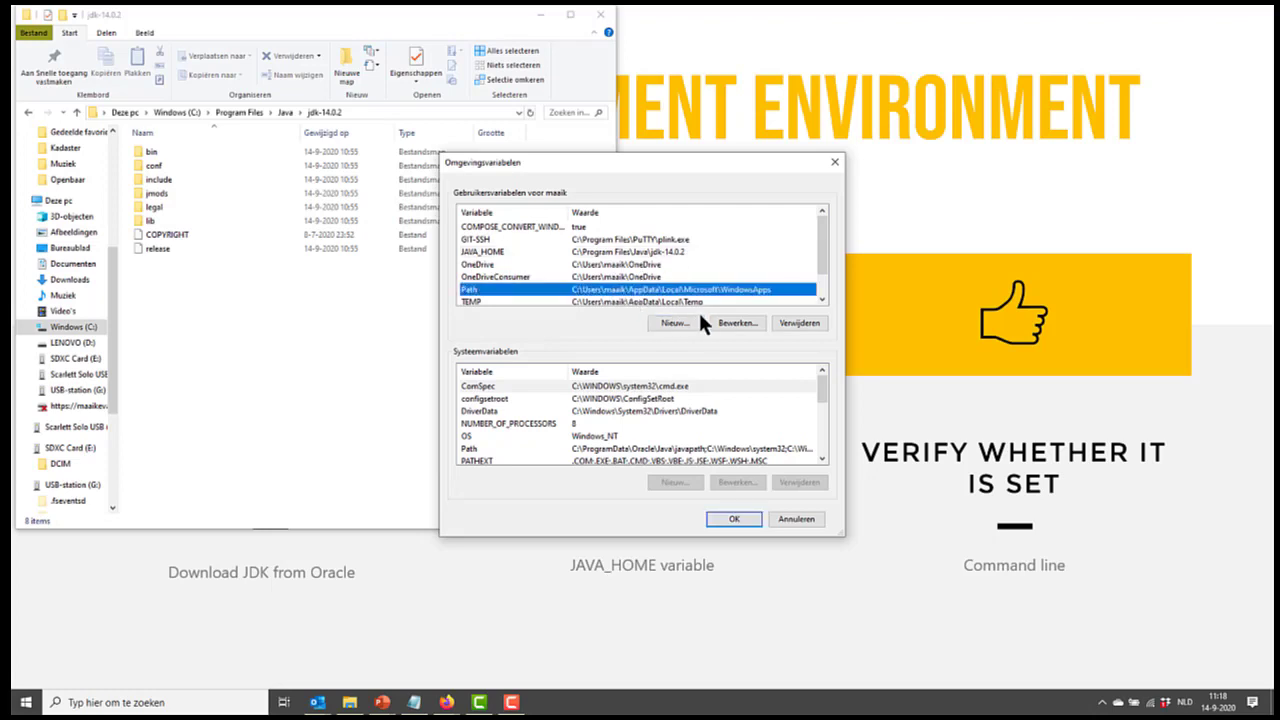
left_click(735, 322)
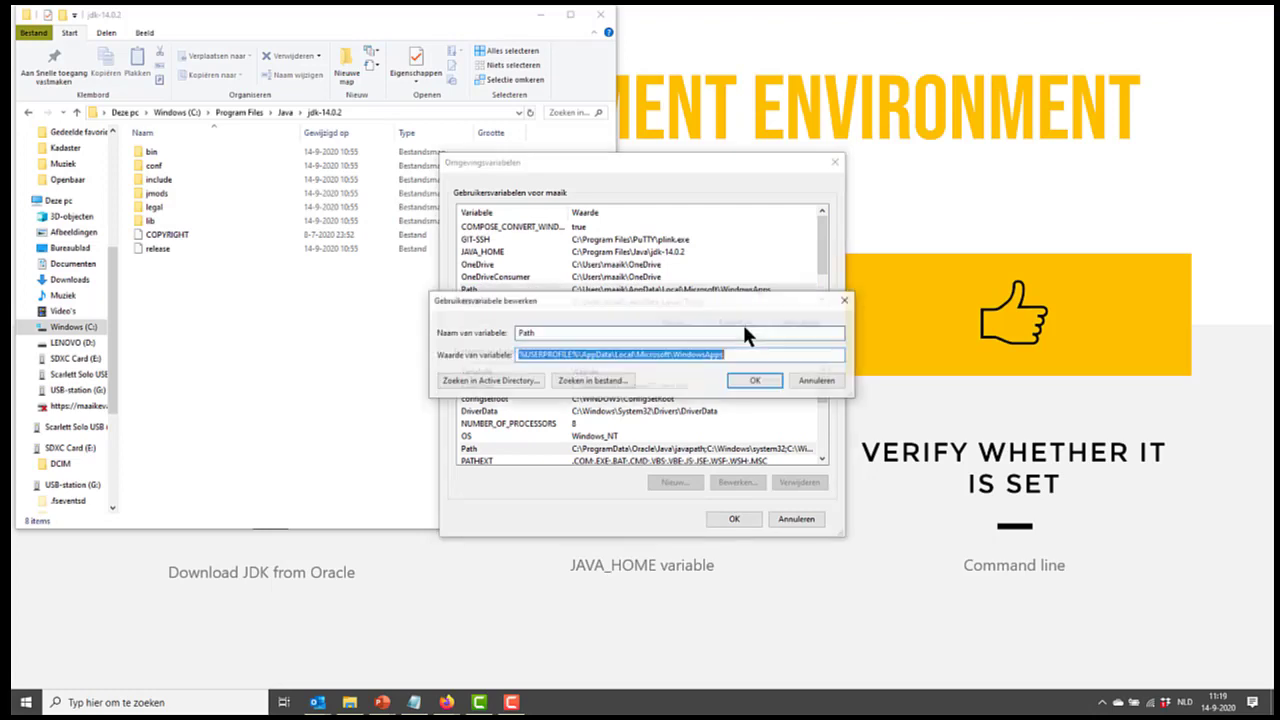
left_click(748, 356)
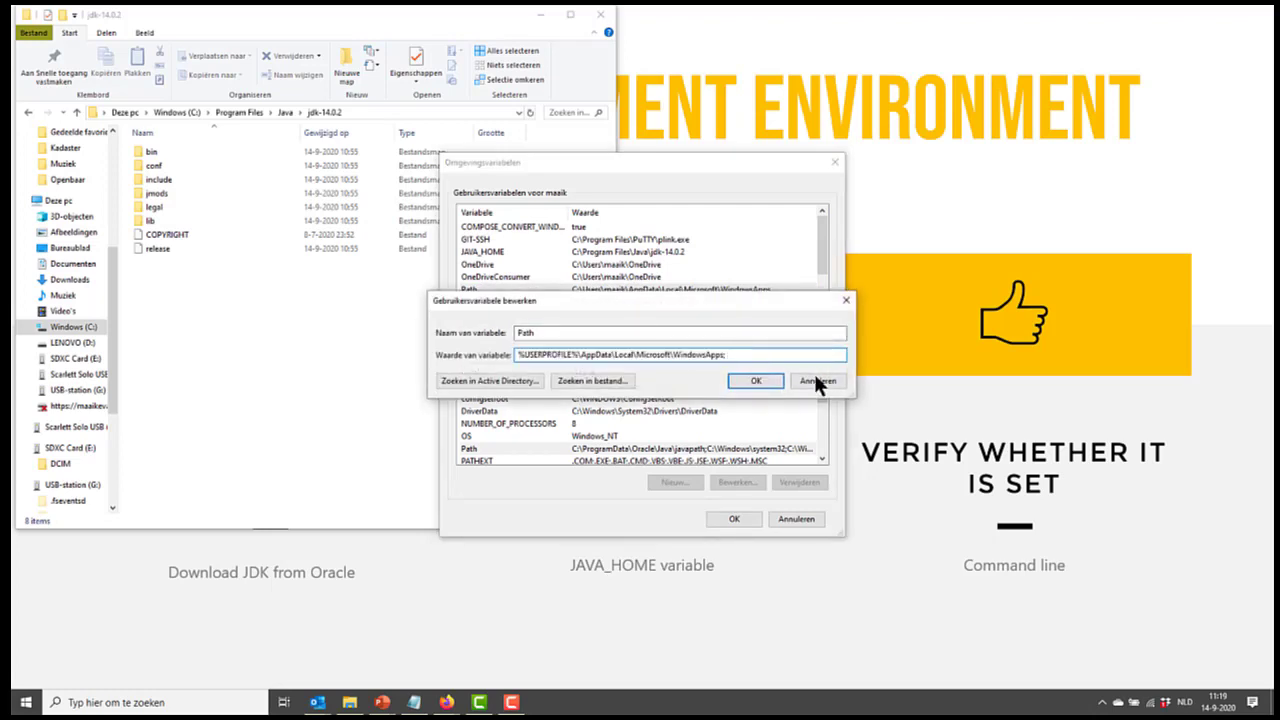
type("%JAVA_HOME%\\bin")
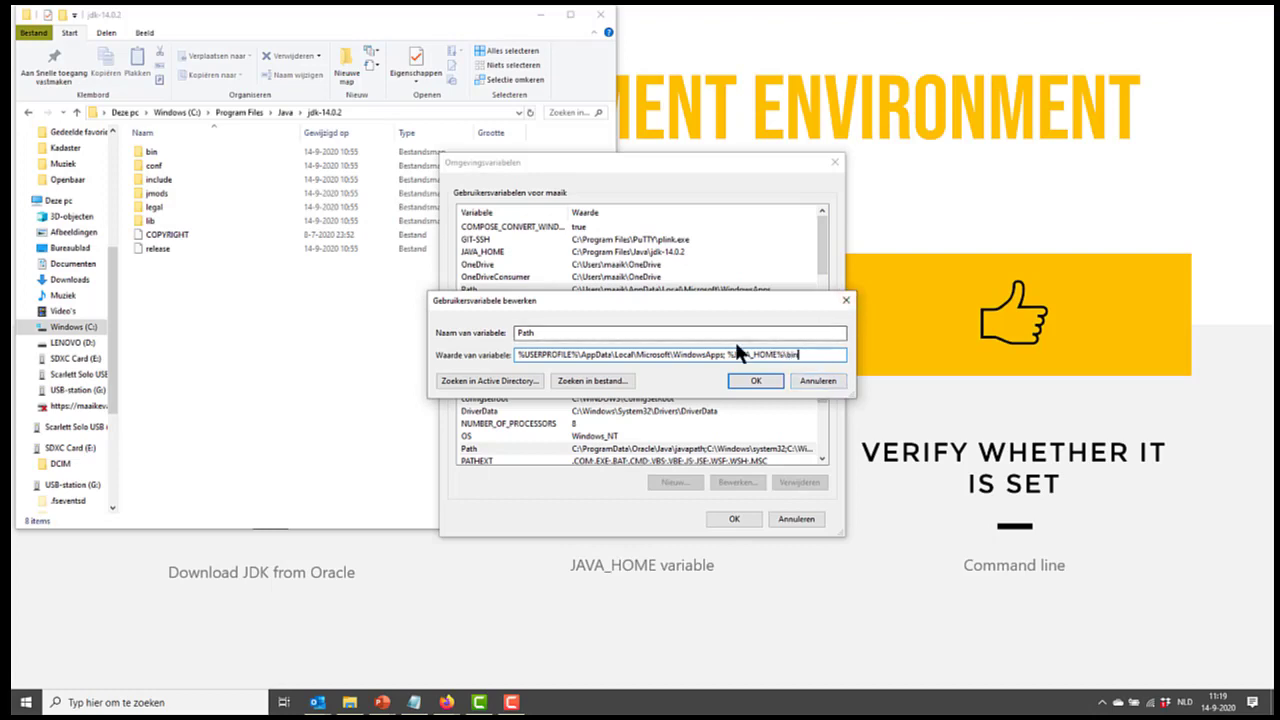
left_click(755, 381)
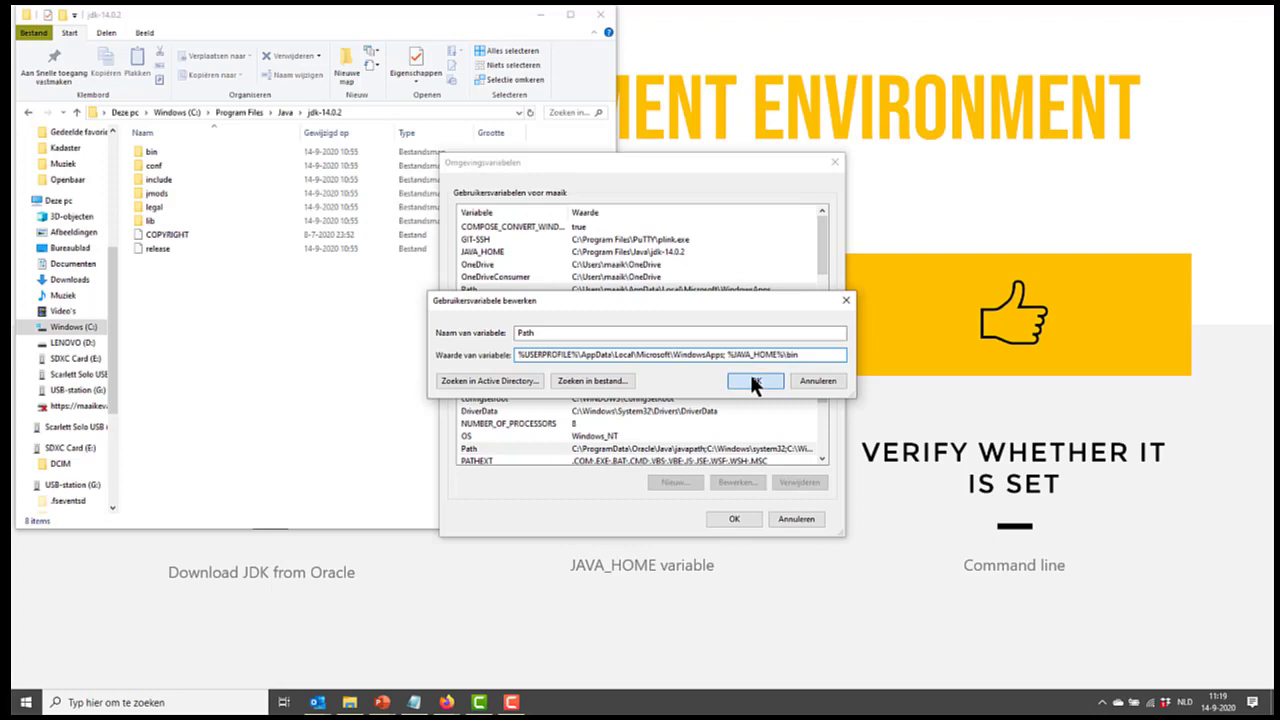
Step: Save the environment variables, then look inside the JDK bin folder and return to jdk-14.0.2
left_click(734, 519)
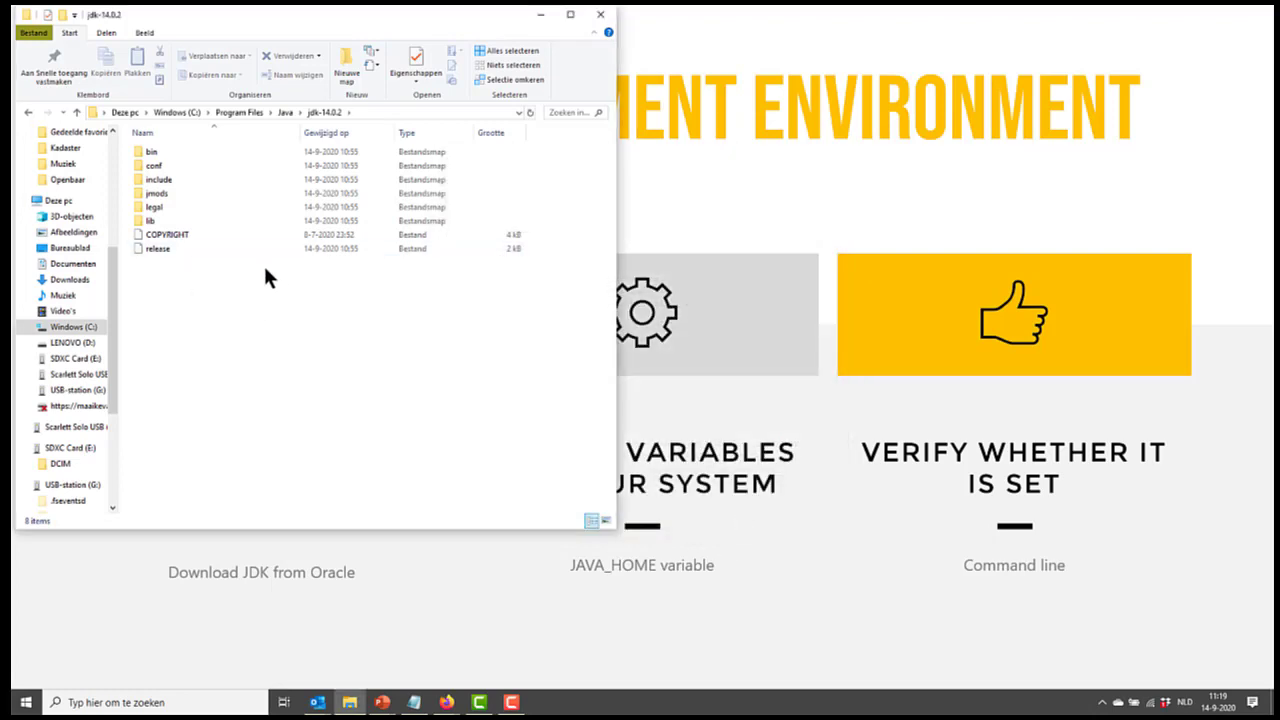
double_click(230, 147)
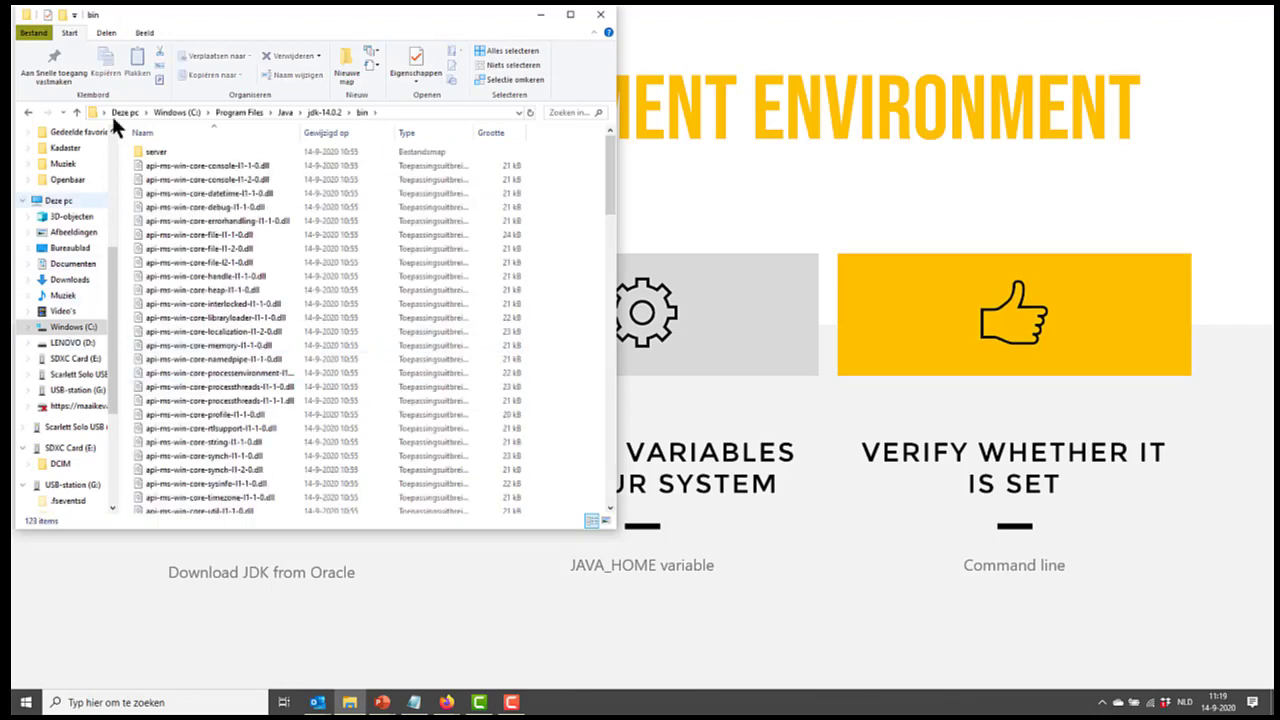
left_click(318, 110)
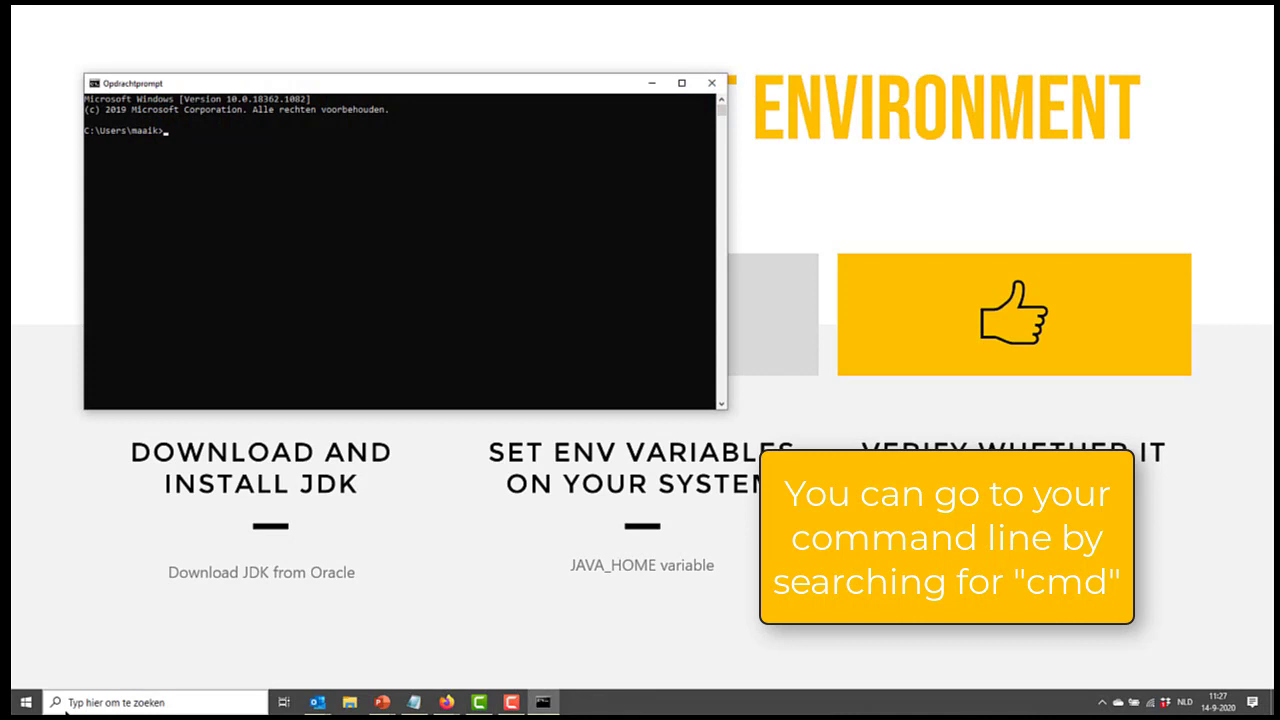
Step: Run java -version in Command Prompt to confirm java version 14.0.2
type("java")
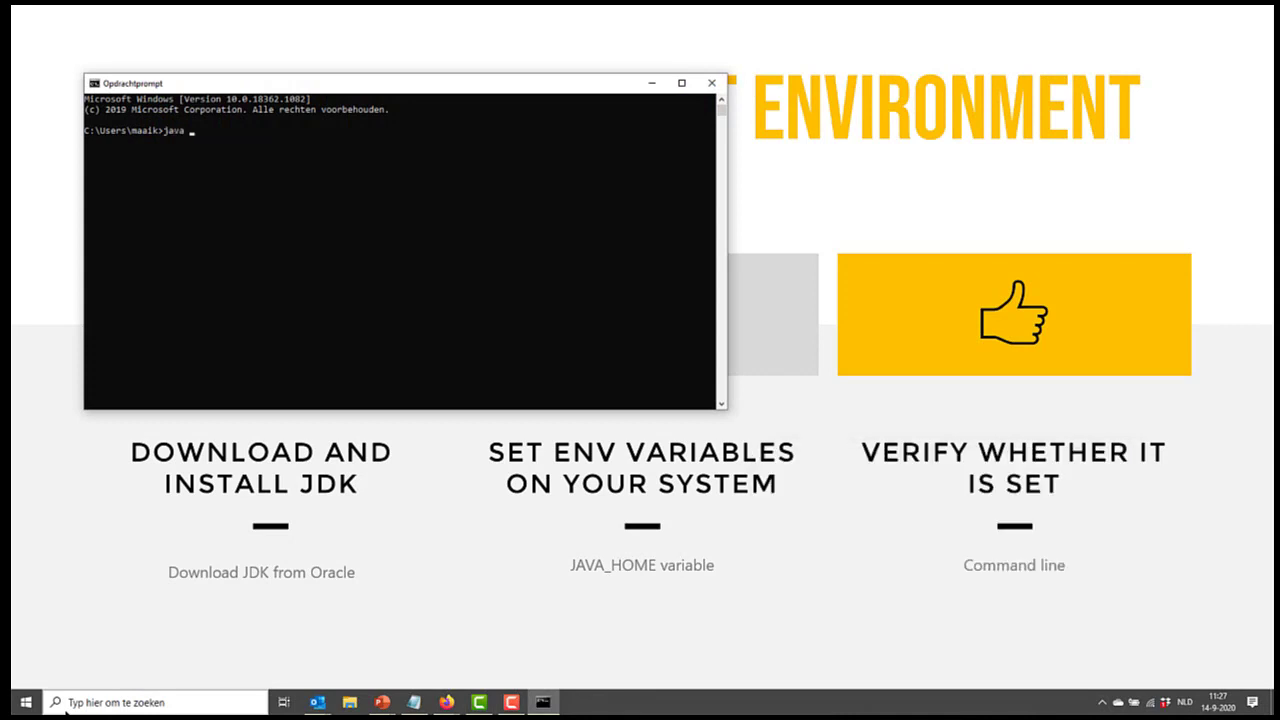
type(" -version")
key("Return")
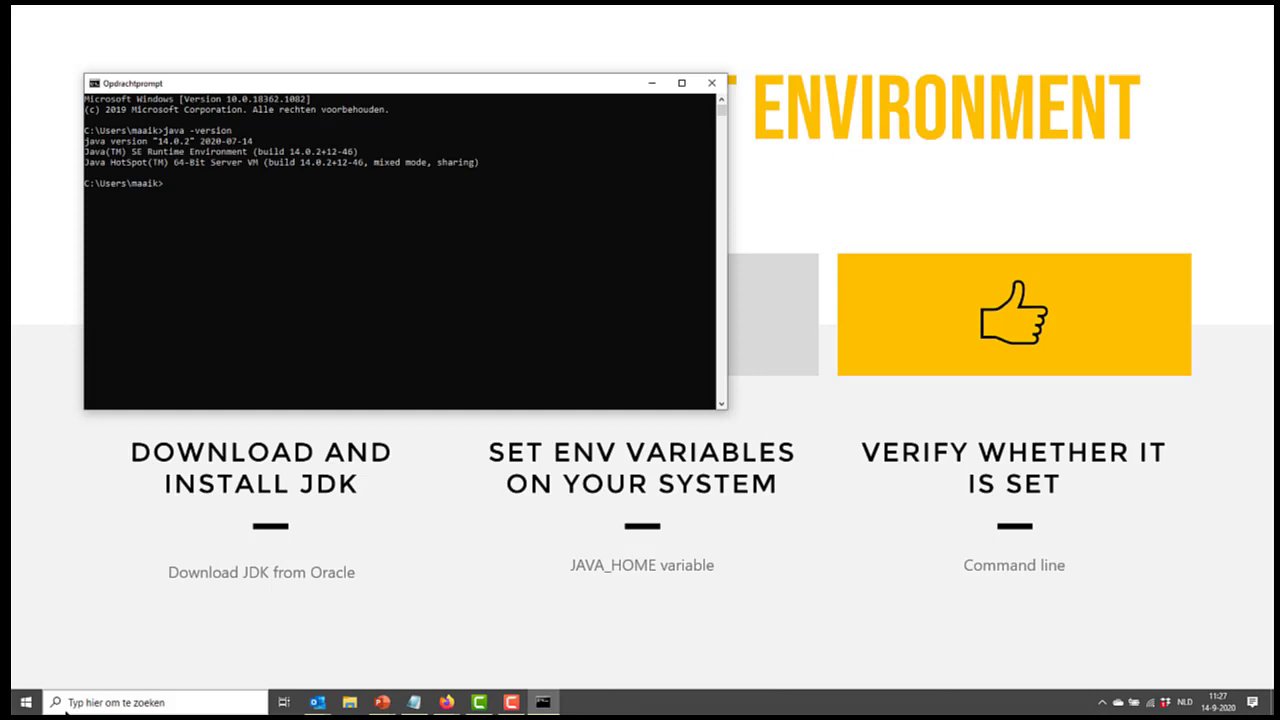